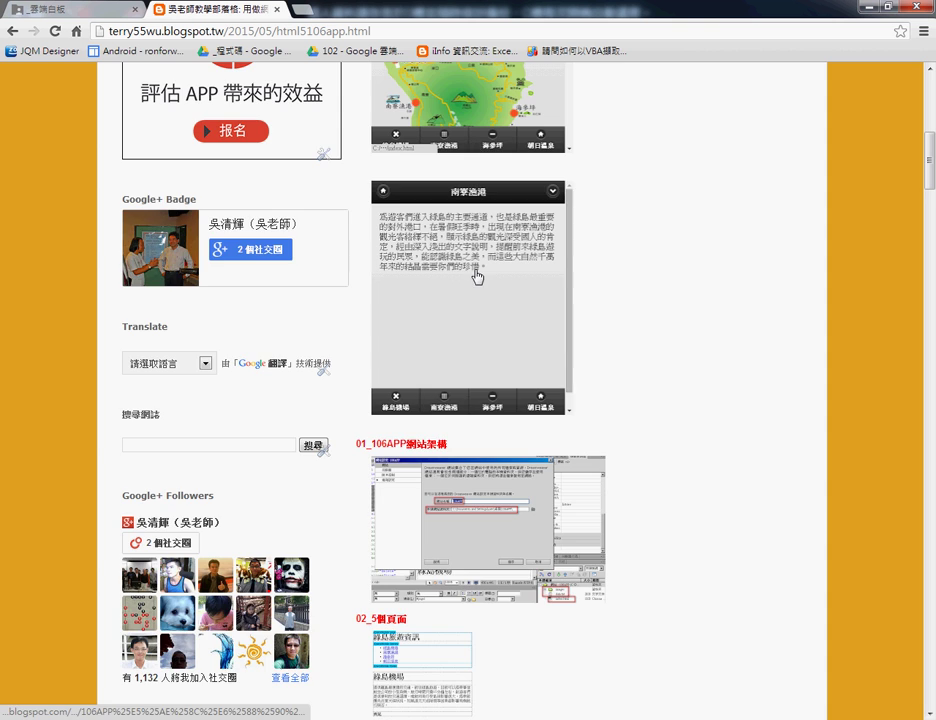
Step: Examine the blog's enlarged 南寮漁港, 07 header HOME icon and 08 header down-button screenshots, and return to the 106APP folder
click(476, 275)
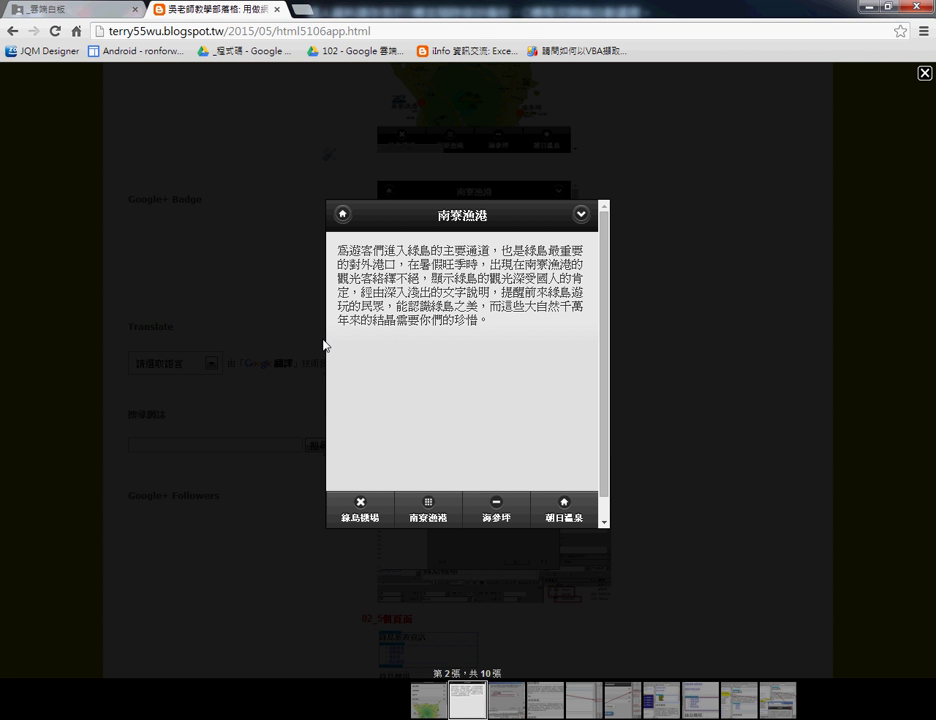
mouse_move(328, 348)
mouse_down()
mouse_move(330, 380)
mouse_move(328, 345)
mouse_move(606, 348)
mouse_move(609, 380)
mouse_move(332, 376)
mouse_move(603, 380)
mouse_up()
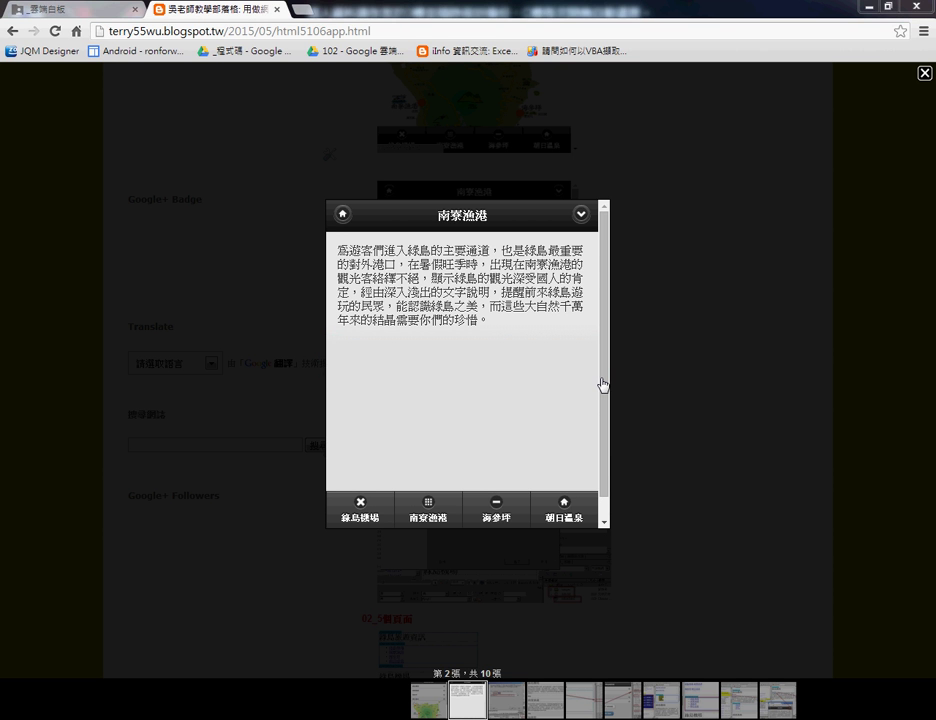
click(925, 72)
scroll(640, 290, down, 3)
scroll(637, 295, down, 9)
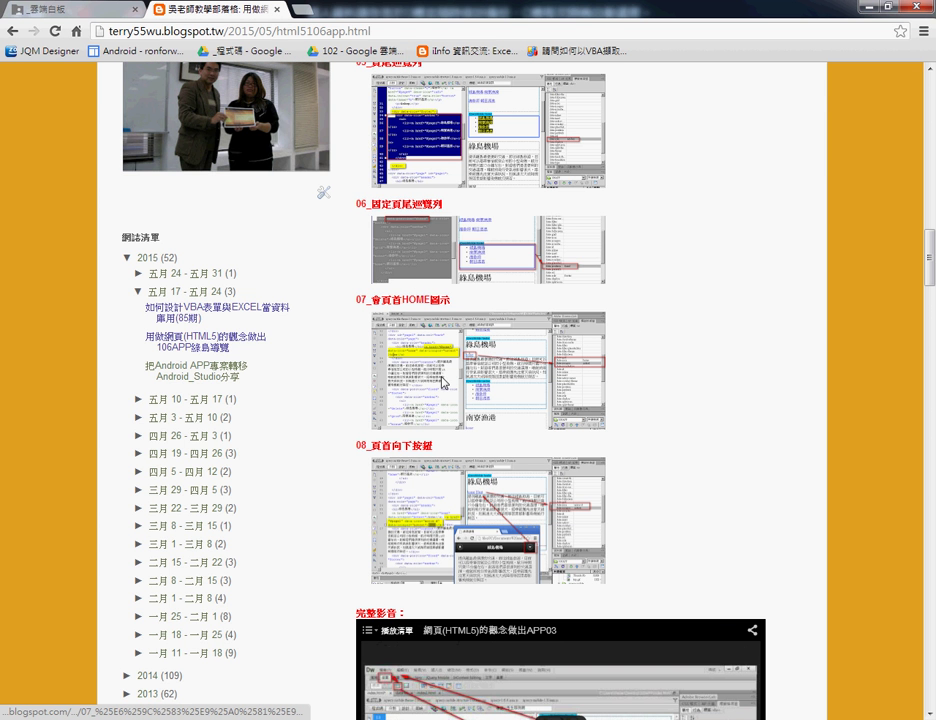
click(445, 381)
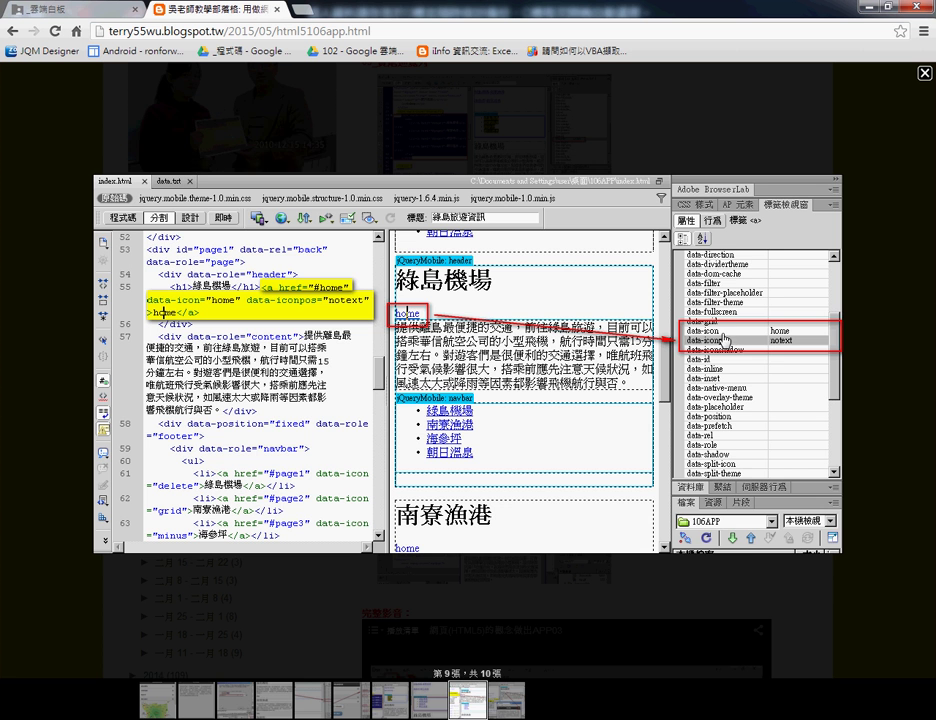
click(924, 73)
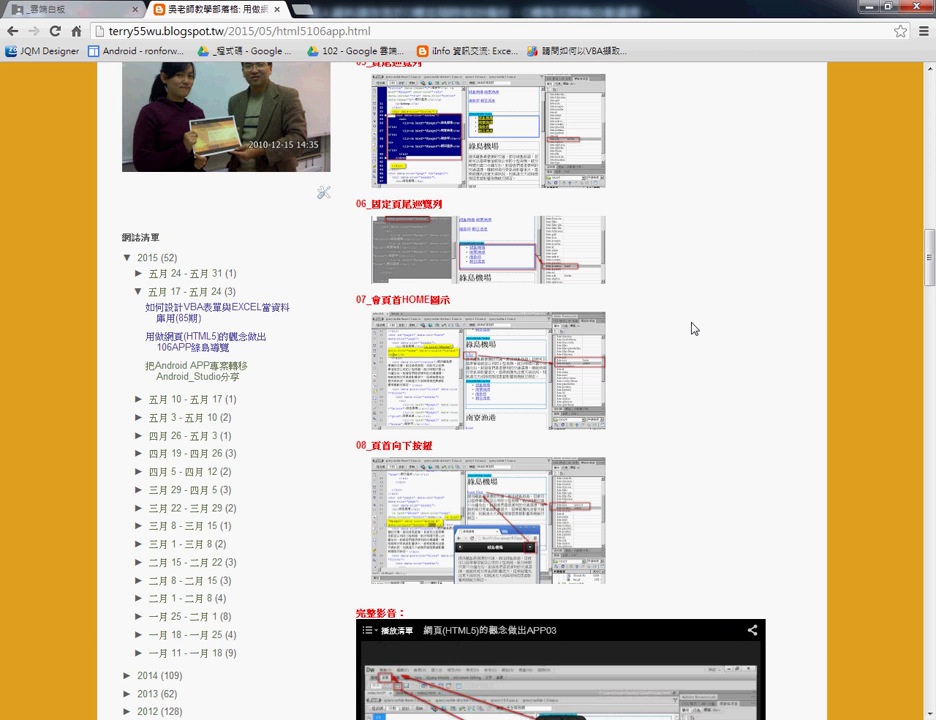
scroll(694, 328, down, 3)
click(460, 380)
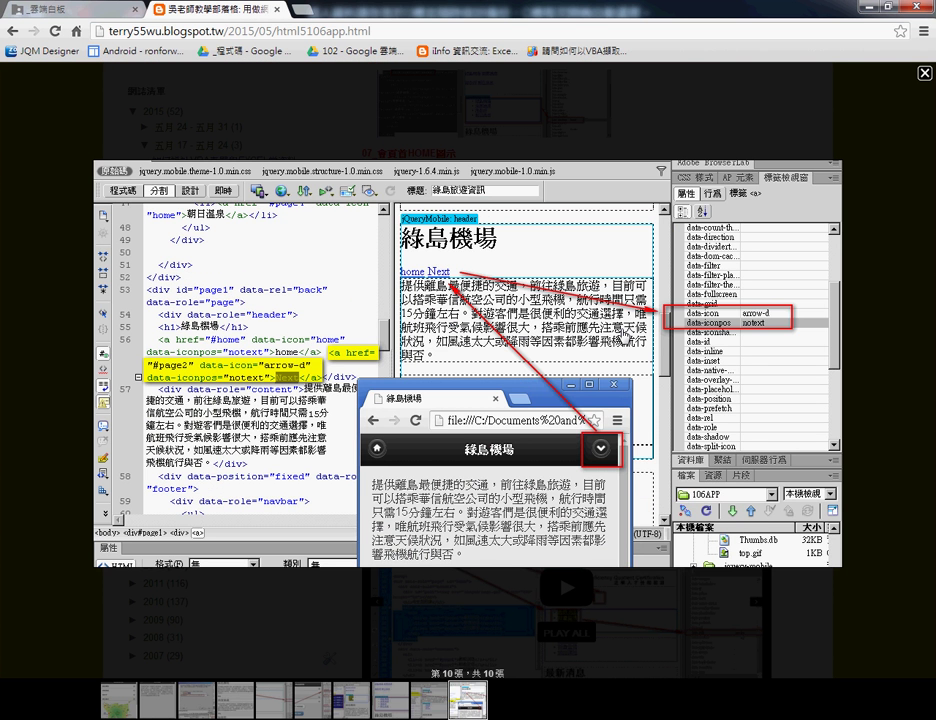
click(924, 73)
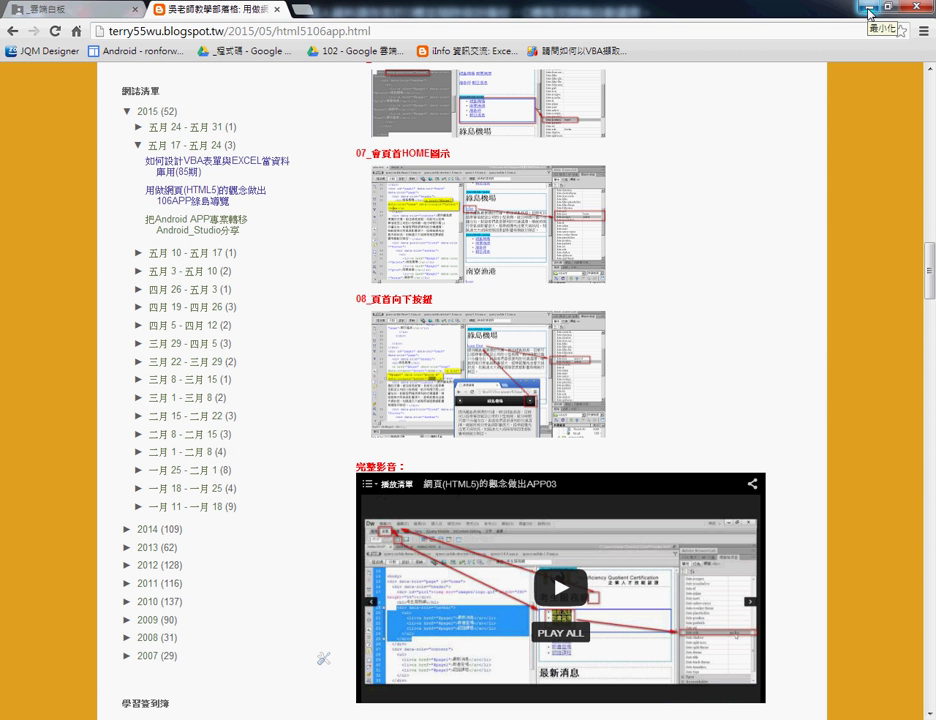
click(870, 12)
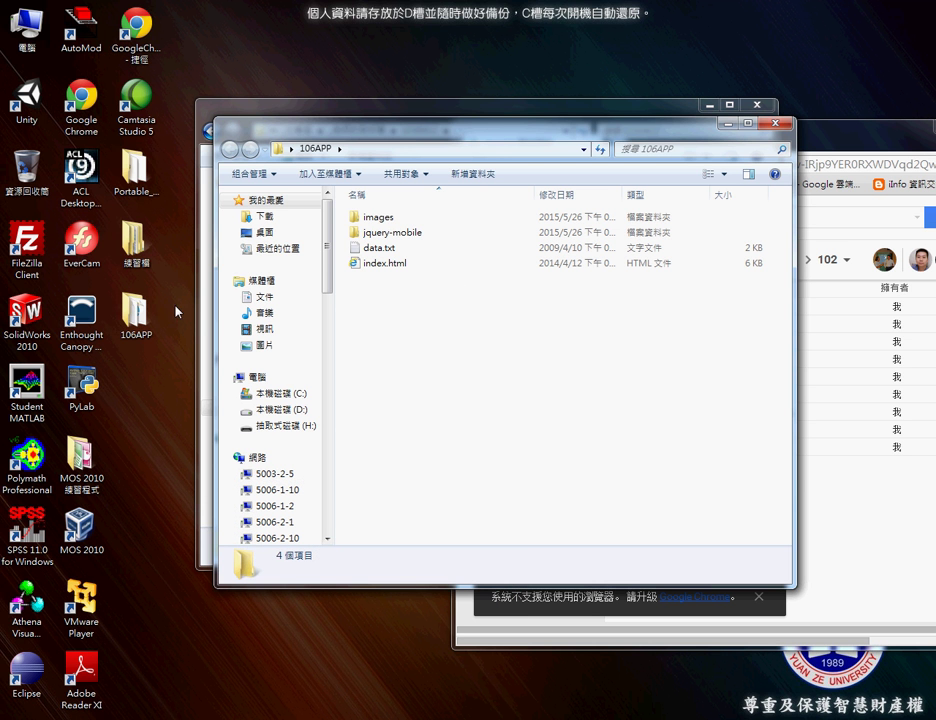
Step: Rename index.html in the 106APP folder to index.html.htm
click(408, 265)
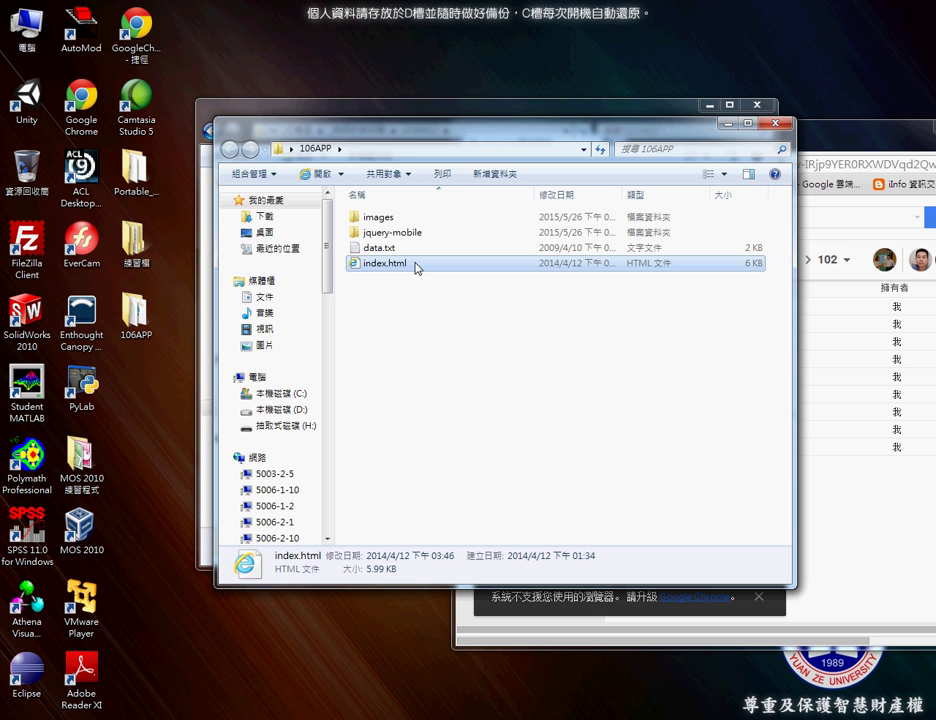
click(416, 266)
click(418, 265)
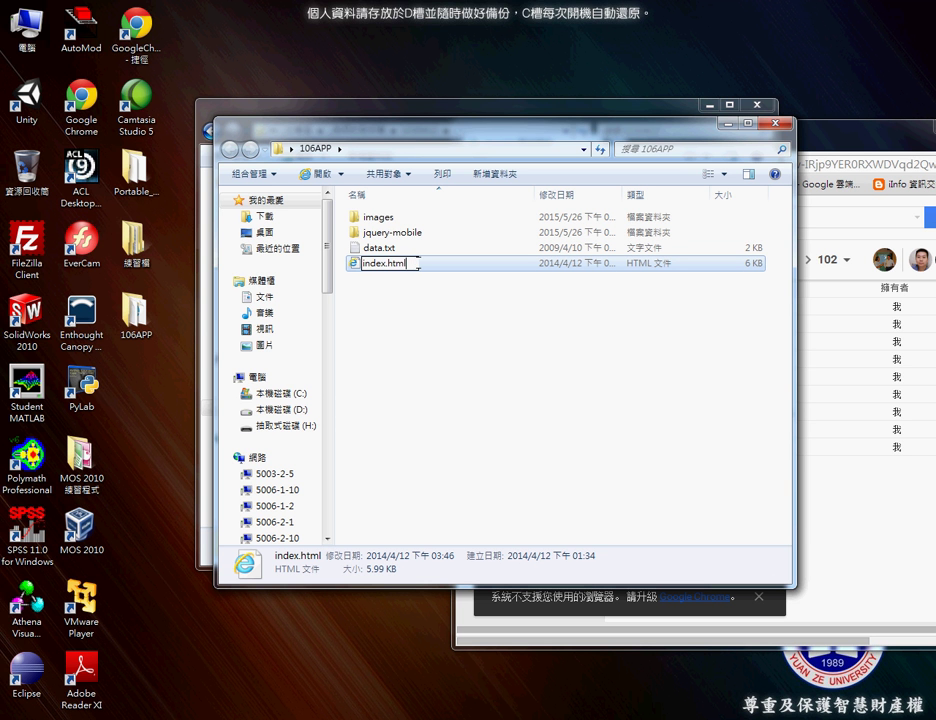
text(.htm)
click(447, 332)
click(500, 375)
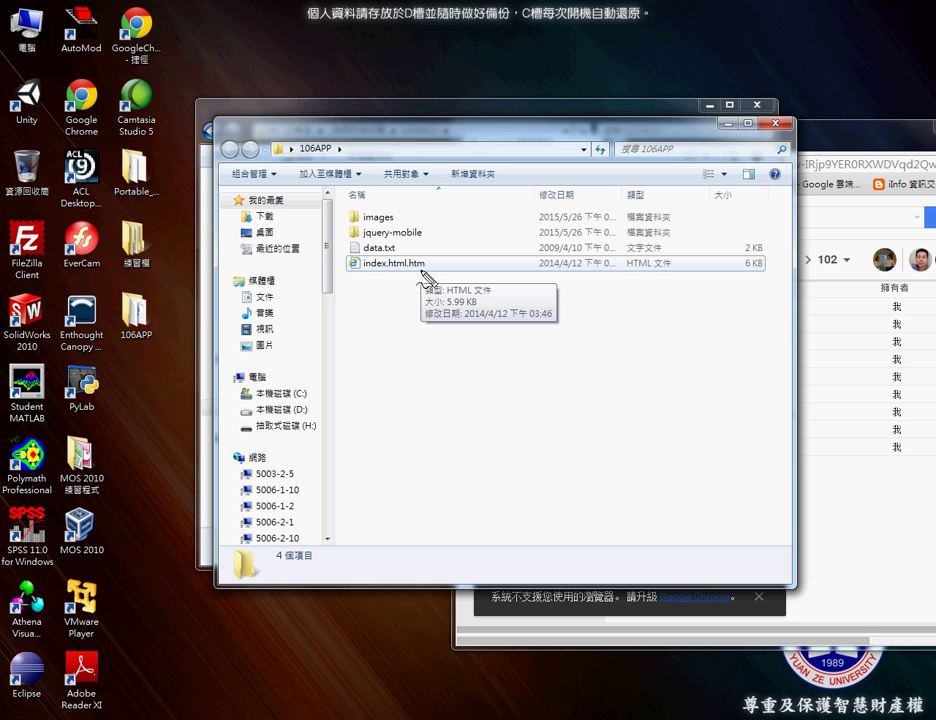
mouse_move(420, 253)
mouse_down()
mouse_move(322, 262)
mouse_move(428, 262)
mouse_move(435, 282)
mouse_up()
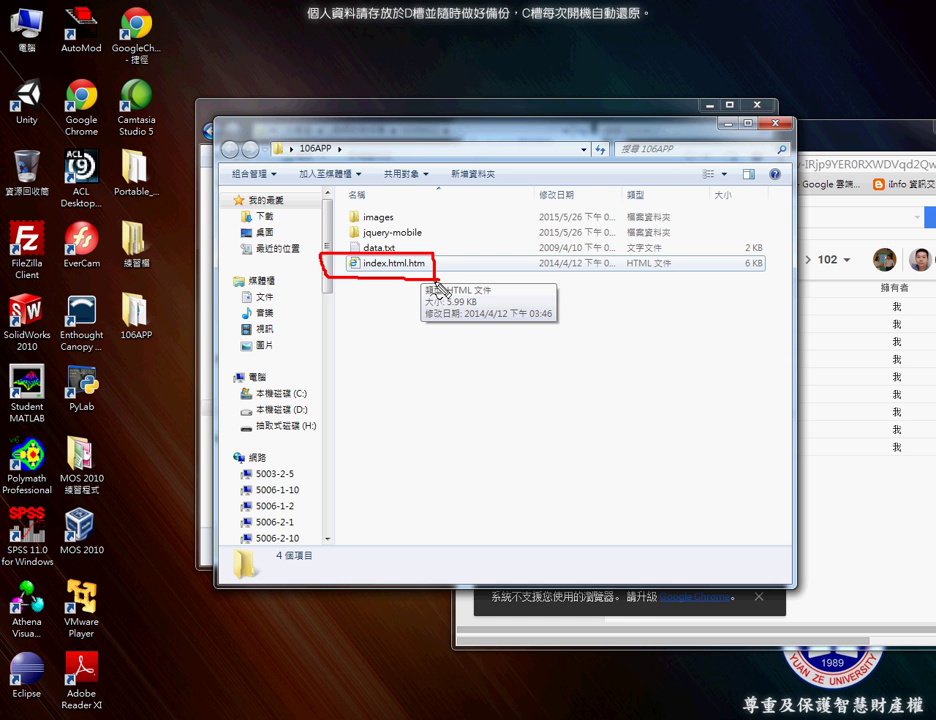
key(Escape)
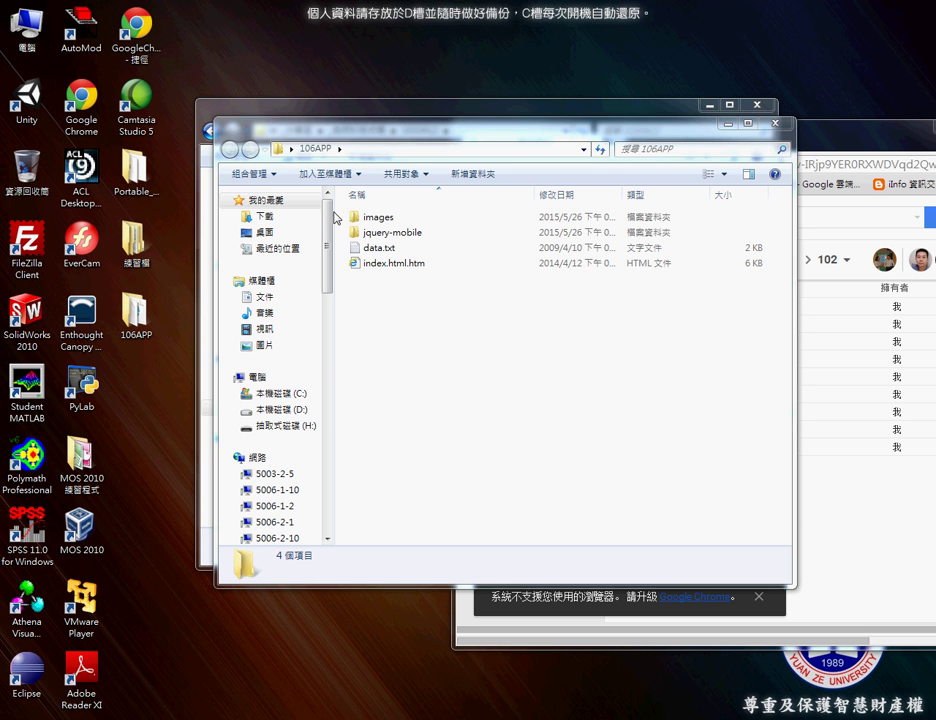
Step: Enable the folder view option that hides extensions for known file types (隱藏已知檔案類型的副檔名) and apply it
click(257, 176)
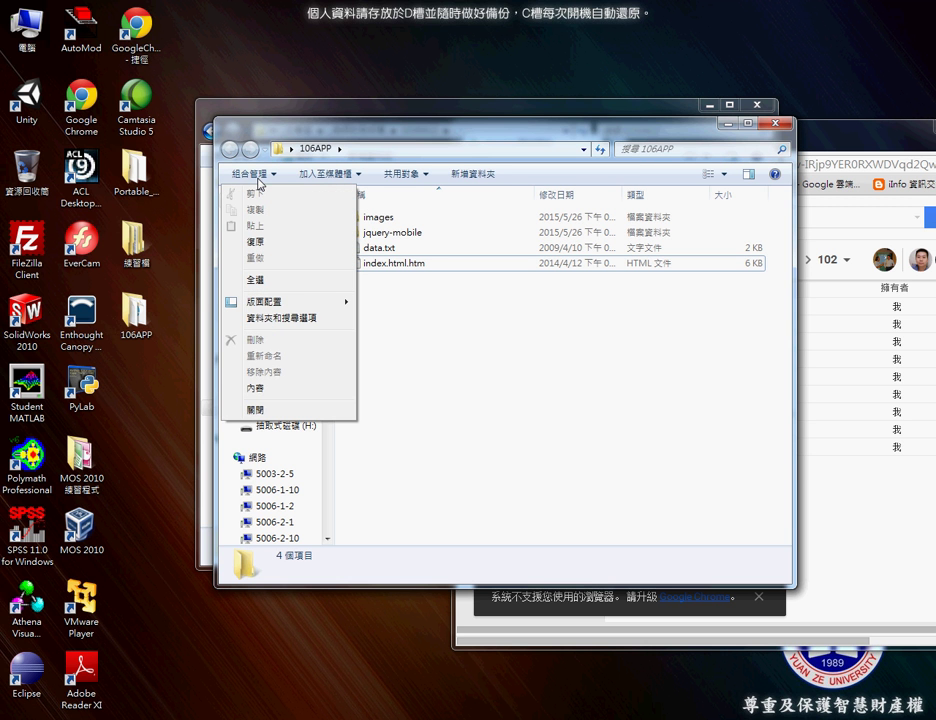
click(300, 318)
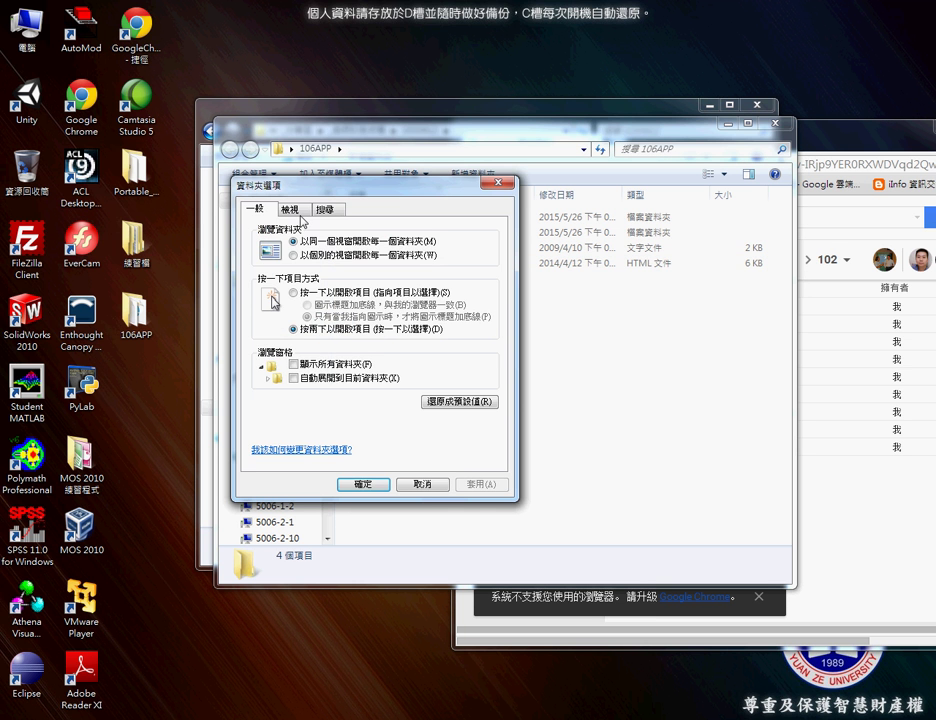
drag(320, 192, 428, 192)
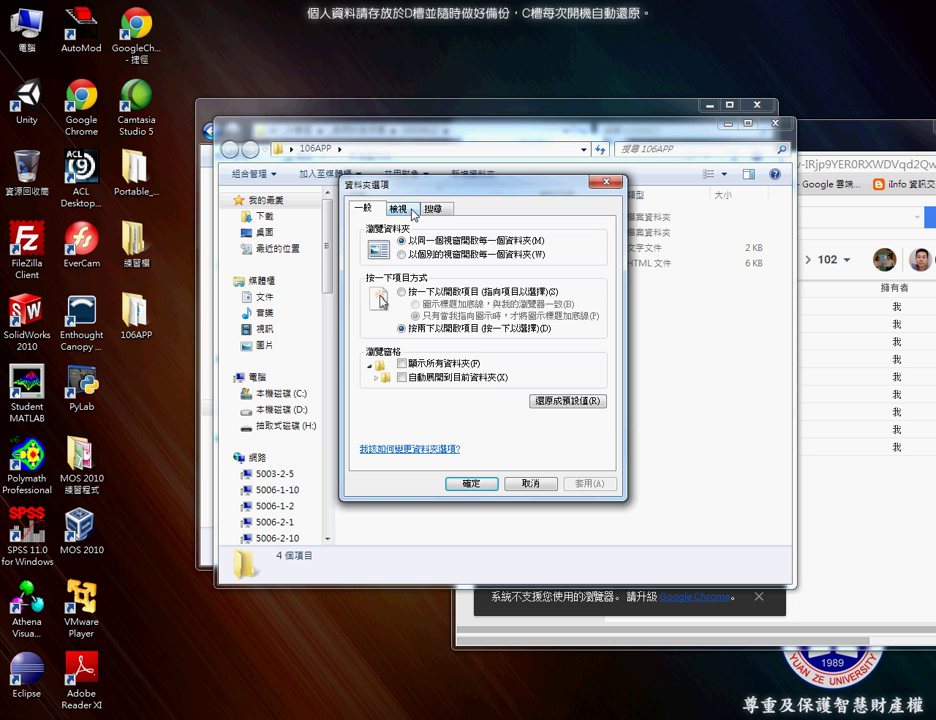
click(400, 209)
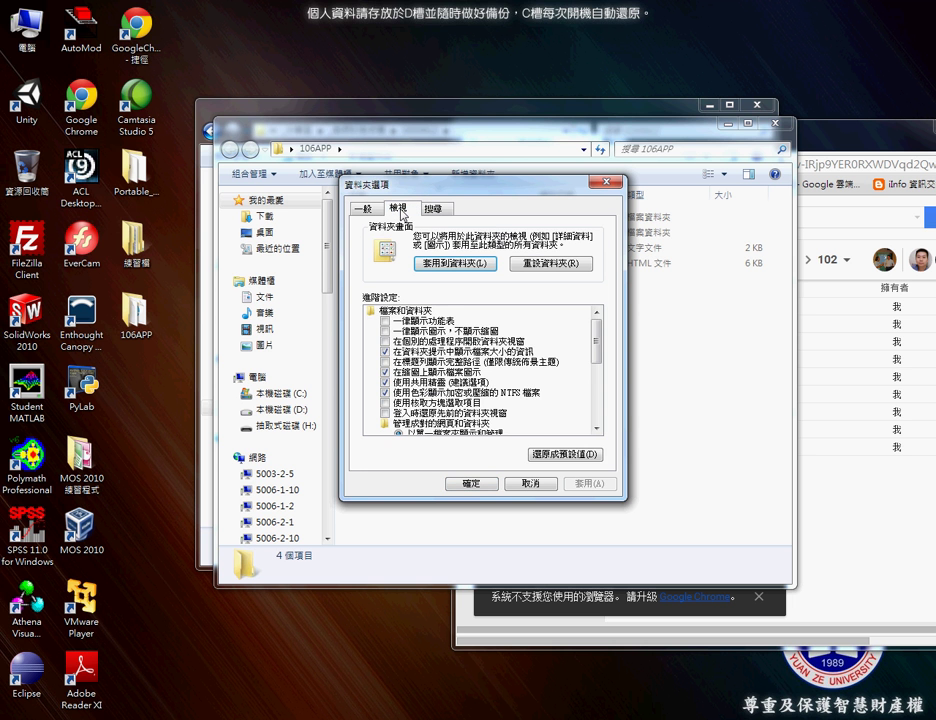
drag(597, 341, 599, 402)
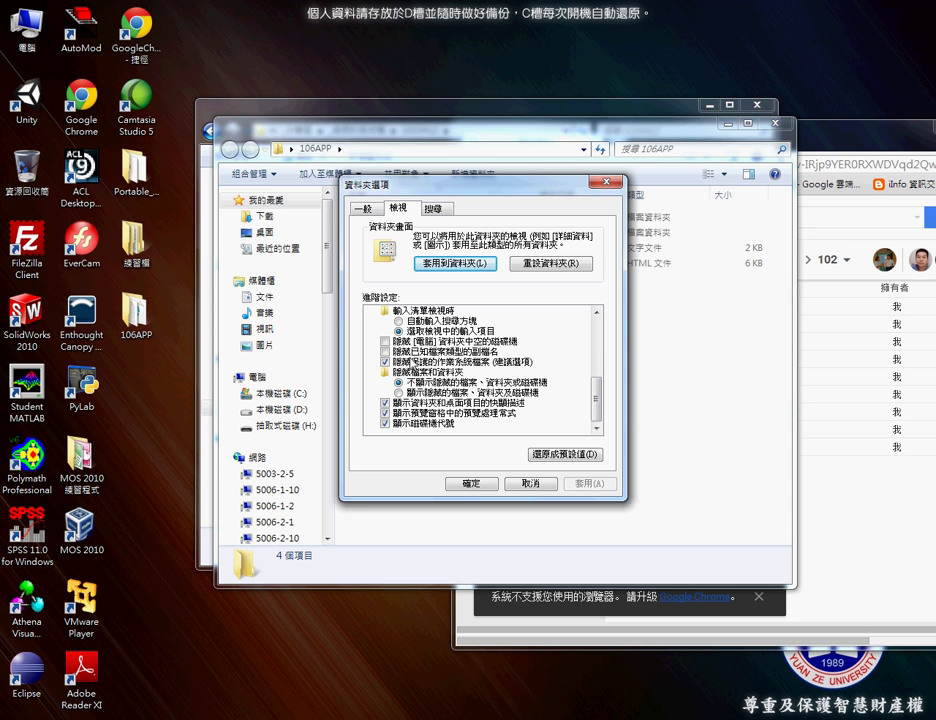
click(455, 352)
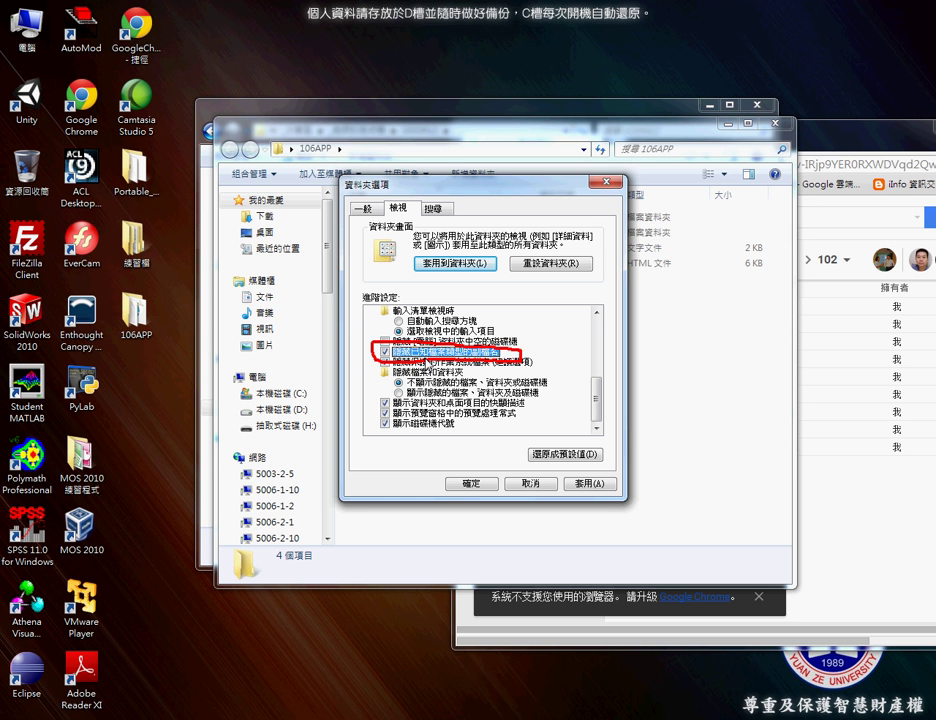
click(386, 353)
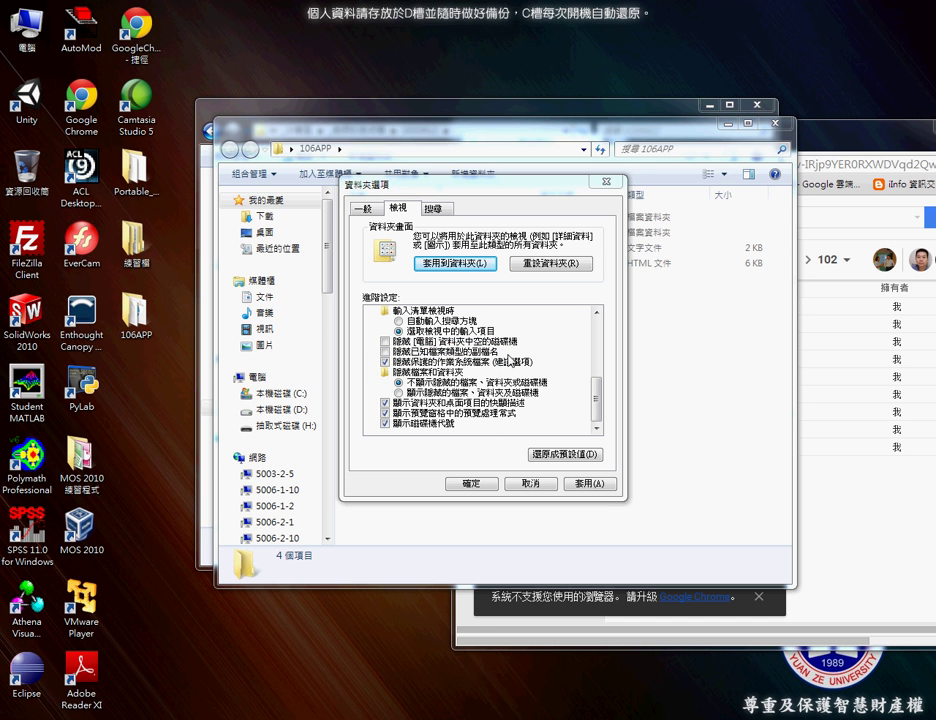
click(440, 351)
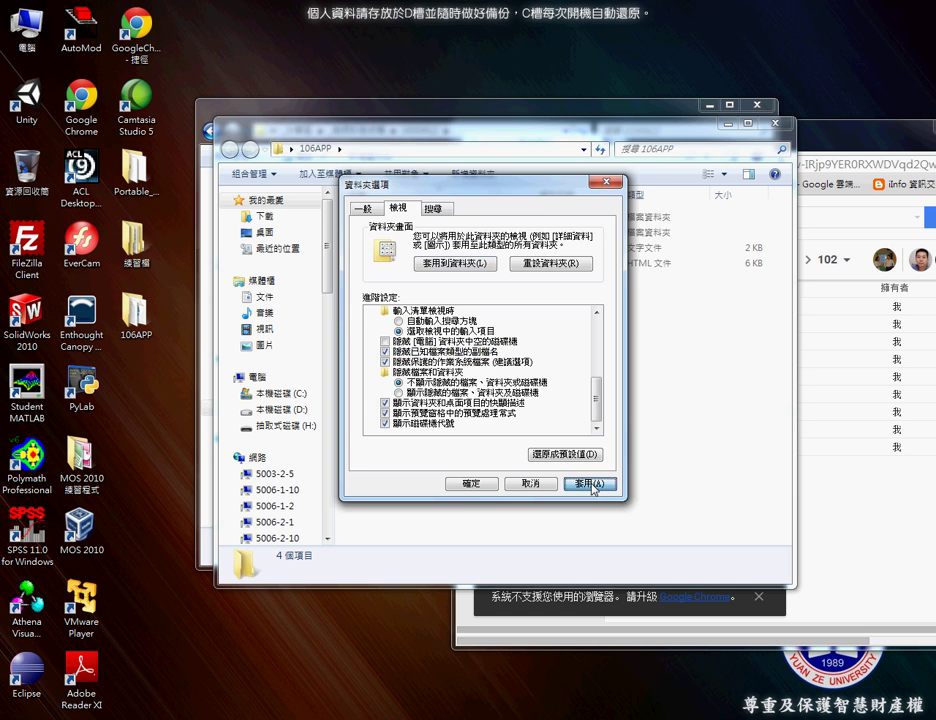
click(462, 484)
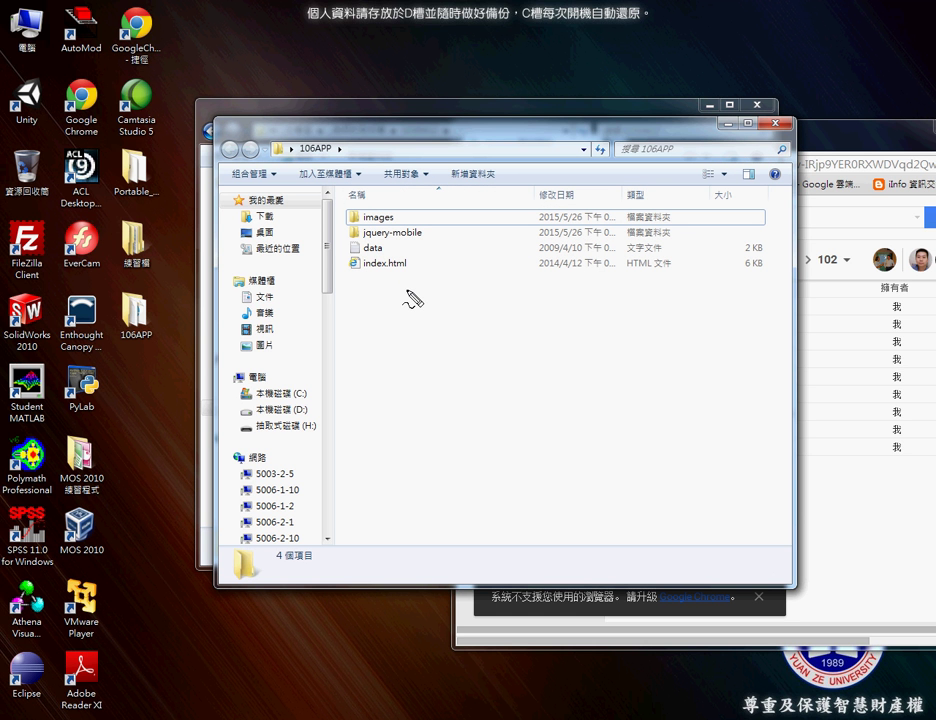
mouse_move(410, 270)
mouse_down()
mouse_move(341, 269)
mouse_move(420, 252)
mouse_move(443, 274)
mouse_move(400, 278)
mouse_up()
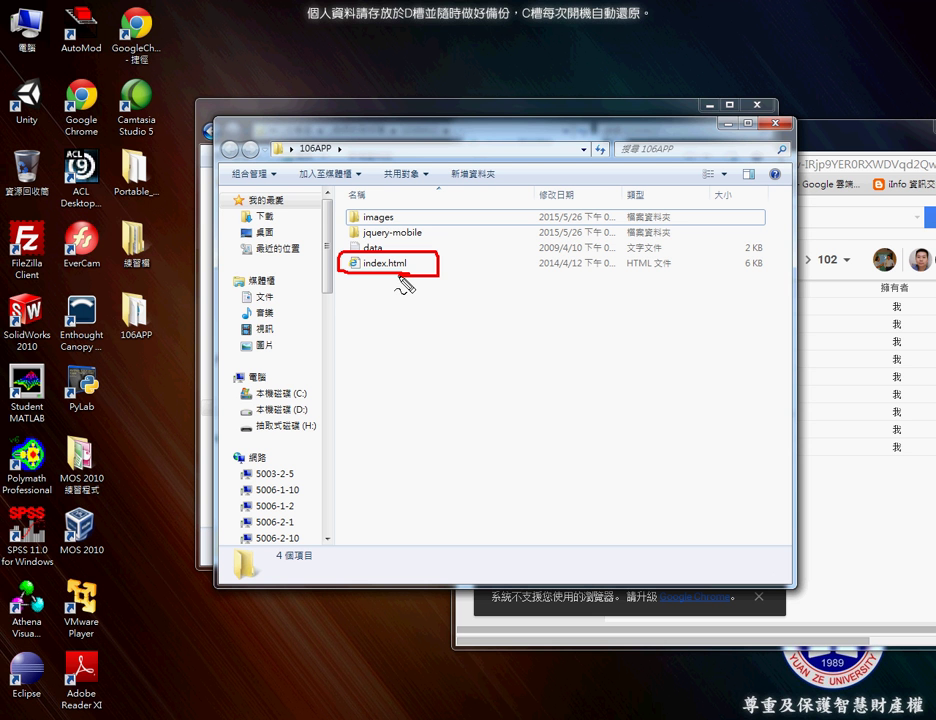
mouse_move(128, 268)
mouse_down()
mouse_move(130, 348)
mouse_move(152, 330)
mouse_move(327, 269)
mouse_up()
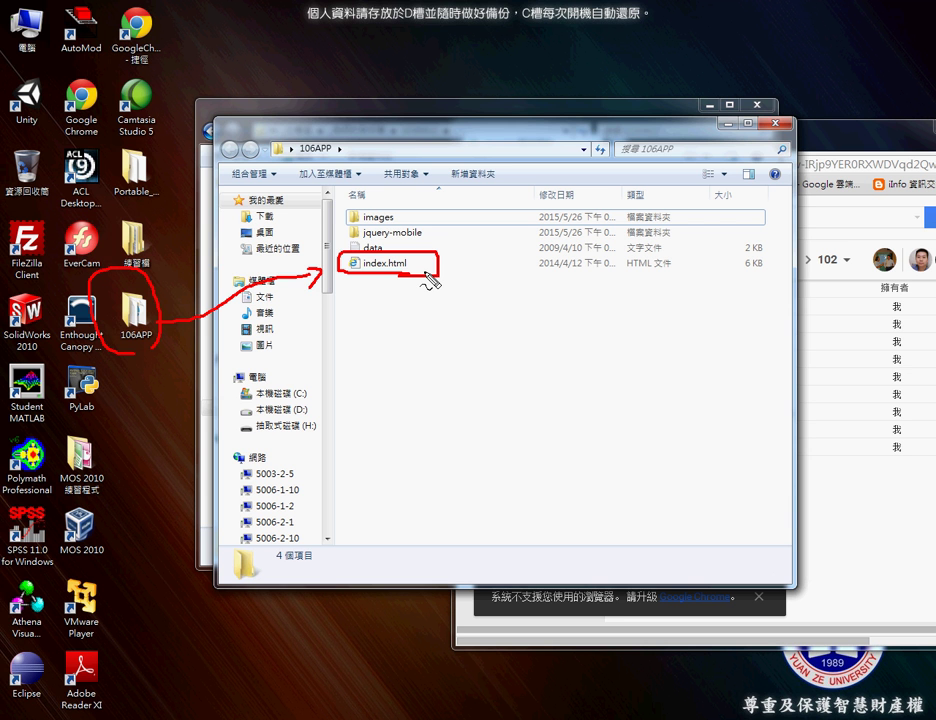
key(Escape)
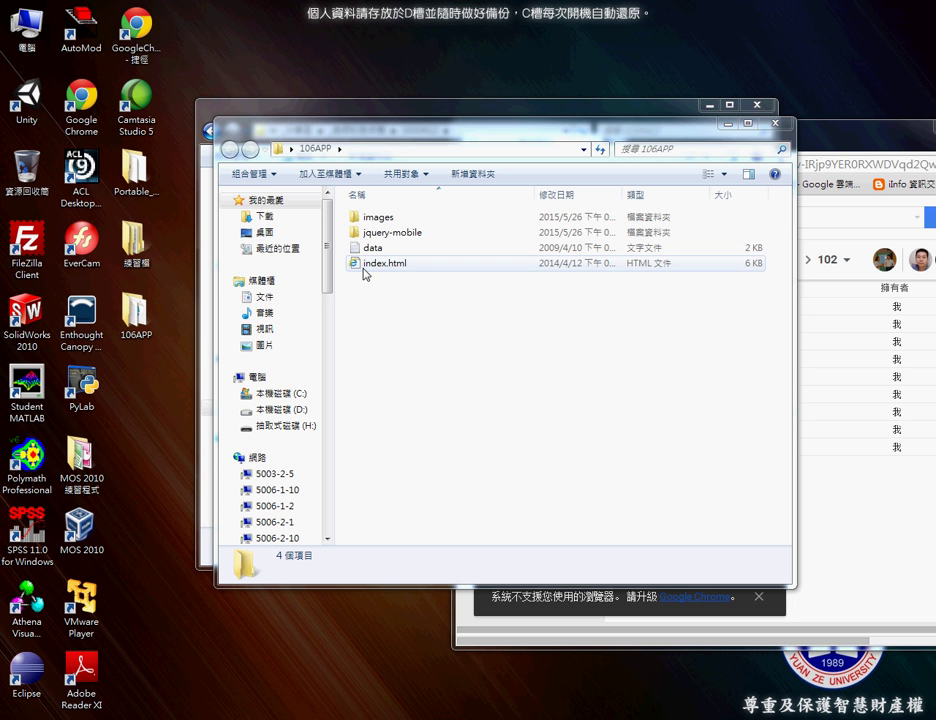
Step: Disable the folder view option 隱藏已知檔案類型的副檔名 so that file extensions are displayed
click(254, 173)
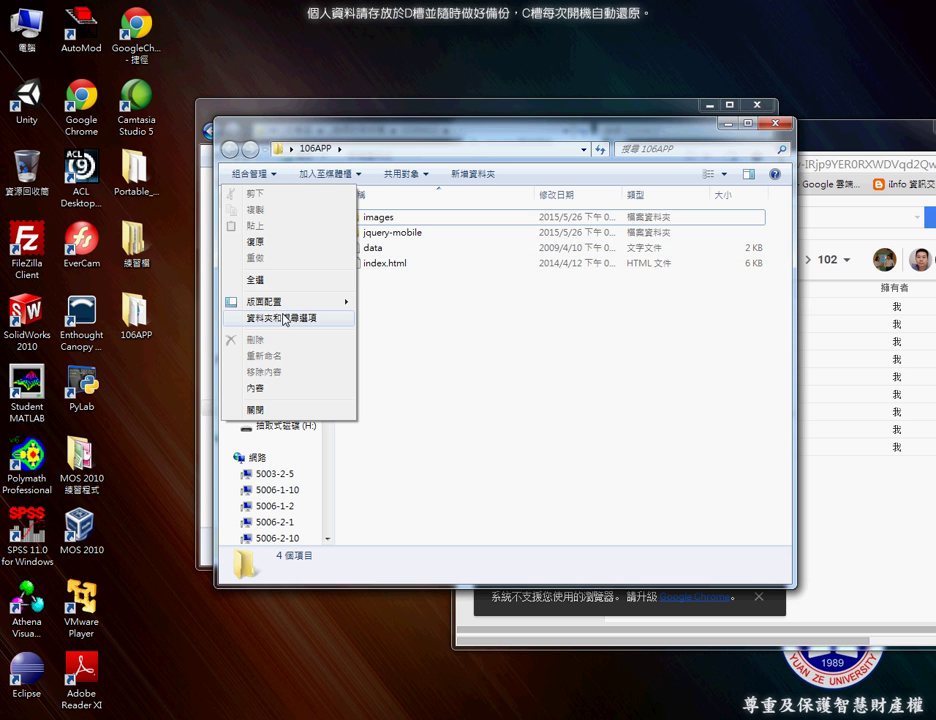
click(285, 319)
click(291, 210)
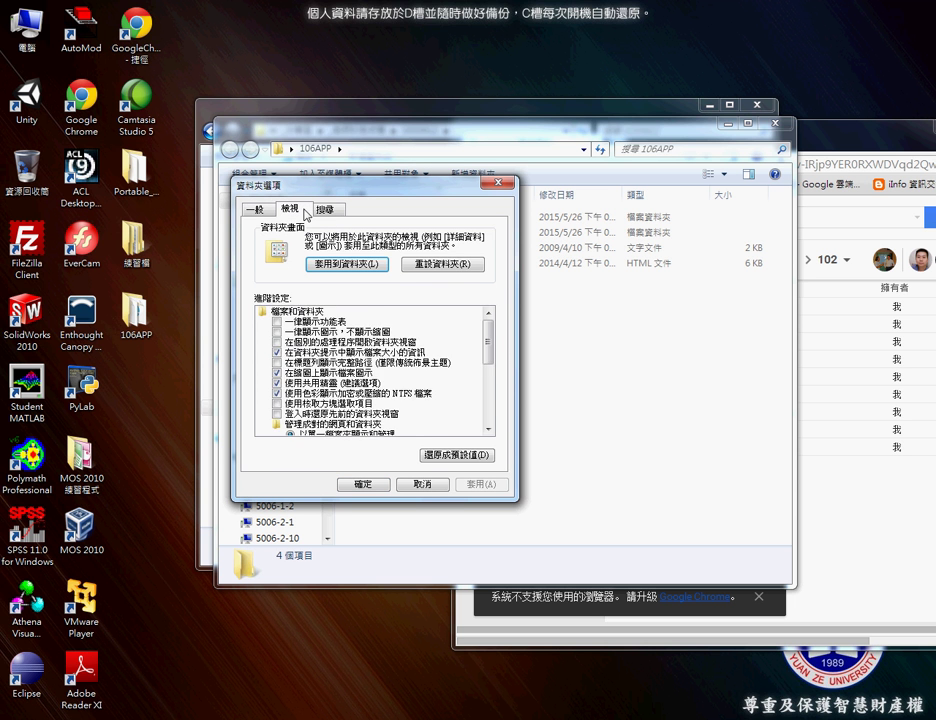
drag(492, 342, 490, 412)
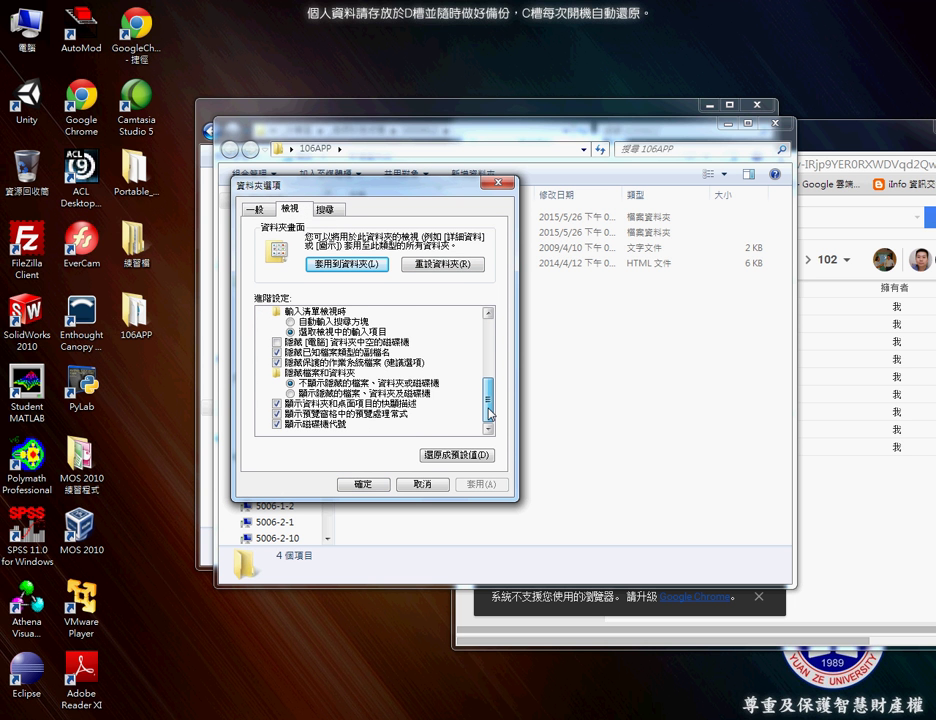
click(310, 352)
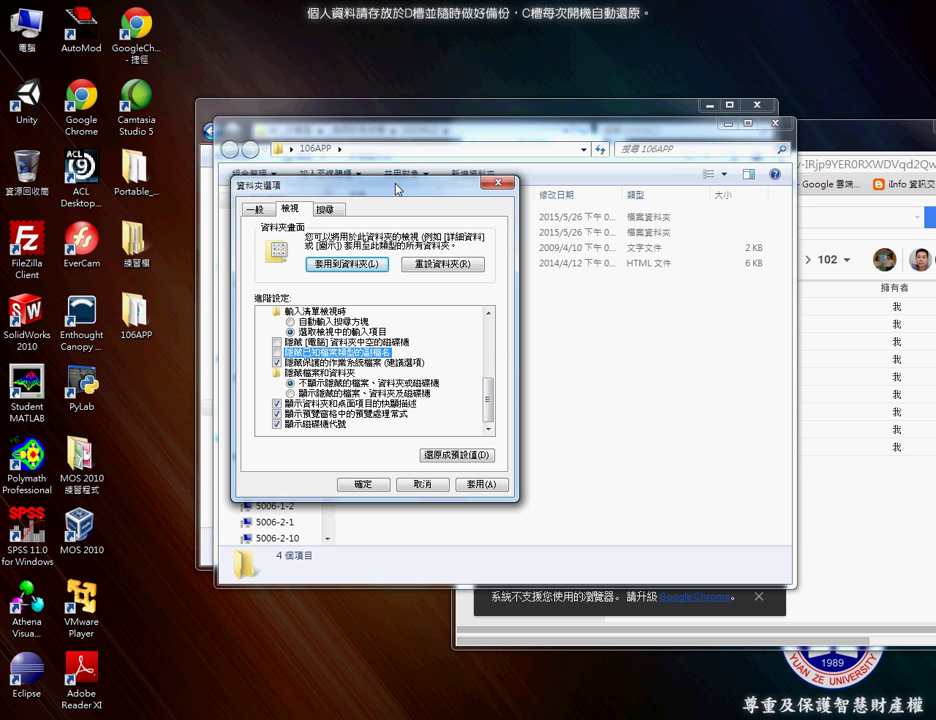
click(364, 484)
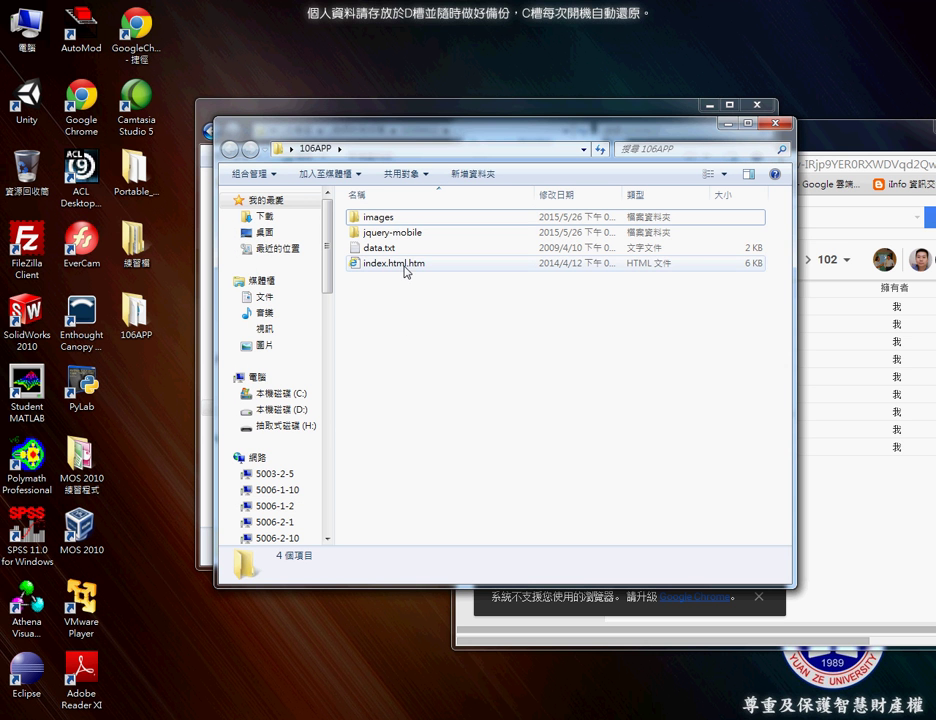
Step: Remove the extra .htm extension from index.html.htm, naming the file index.html
click(406, 266)
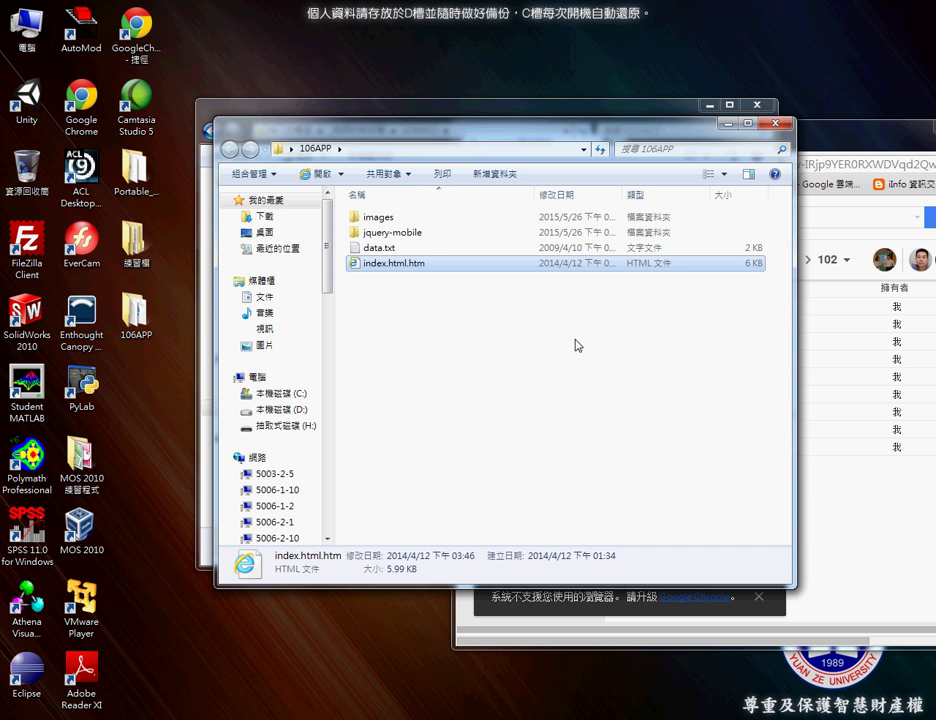
click(411, 263)
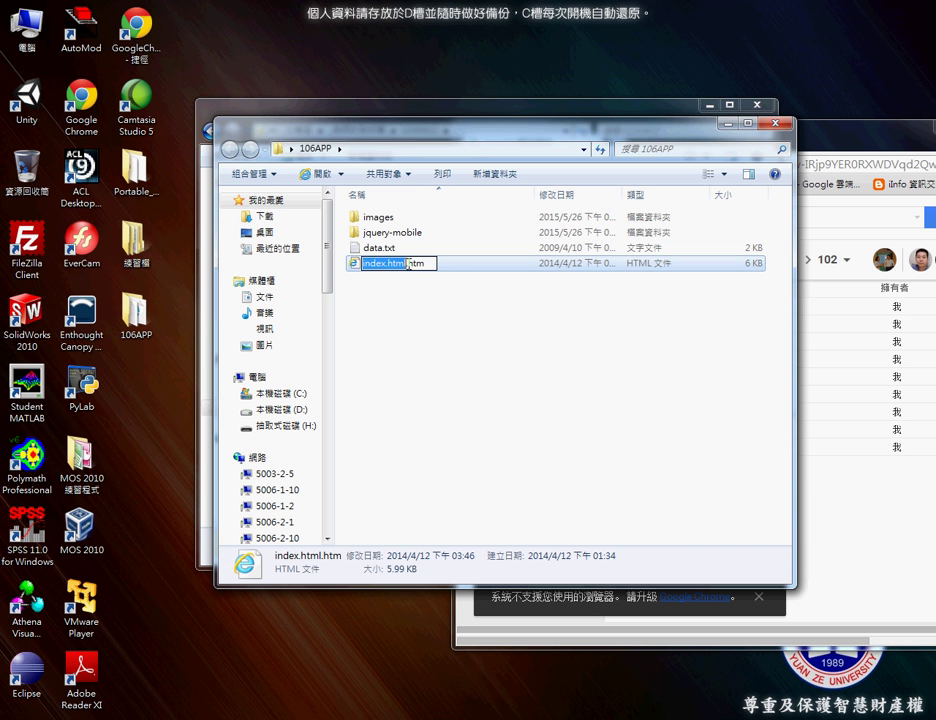
drag(408, 264, 441, 268)
key(BackSpace)
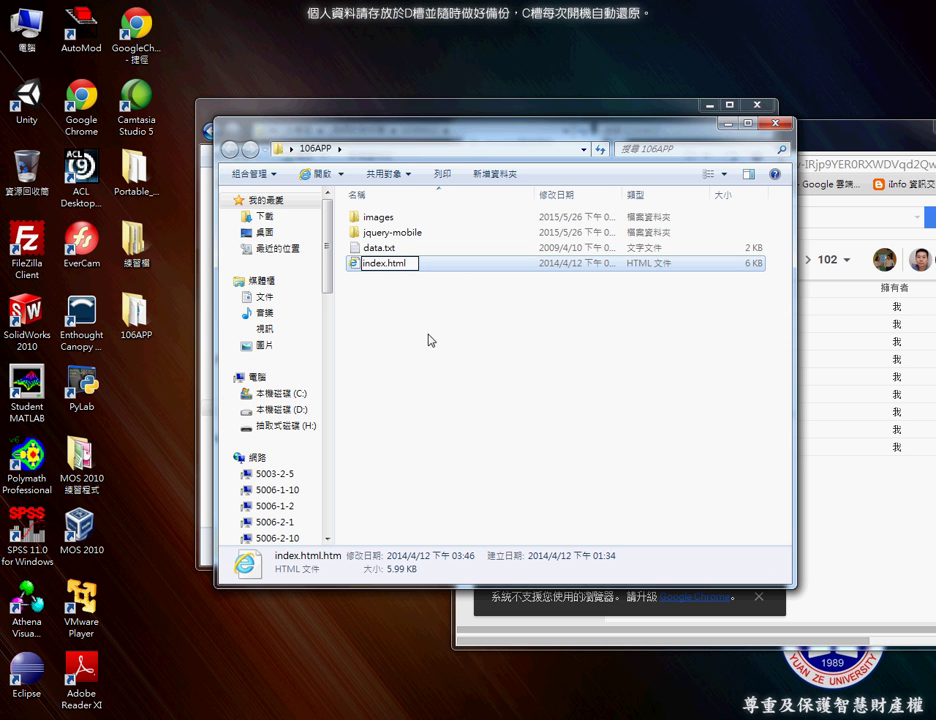
key(Return)
click(501, 376)
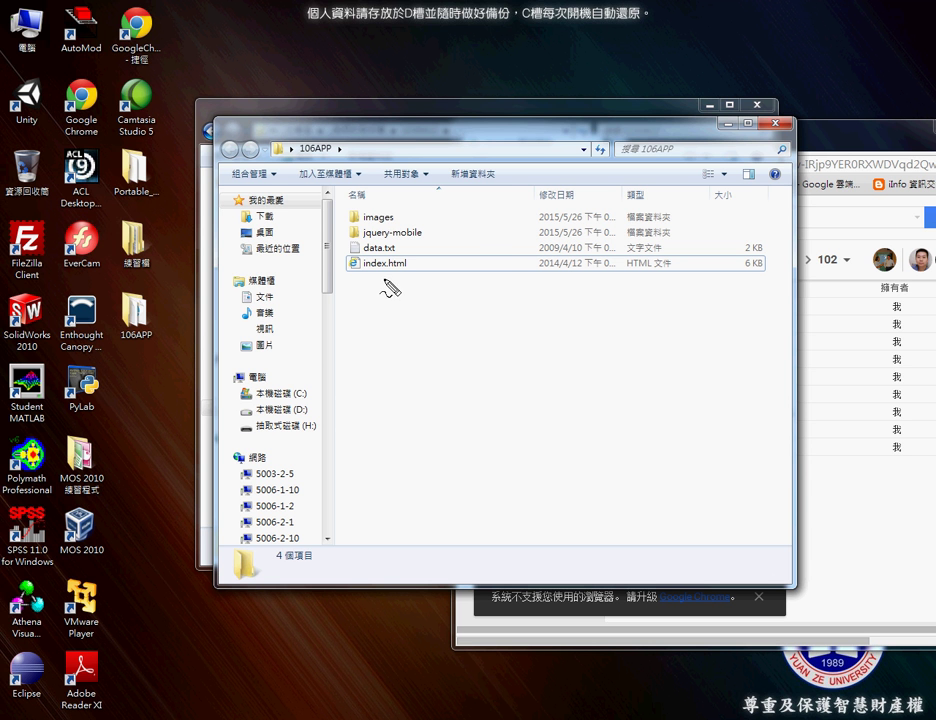
drag(386, 269, 410, 268)
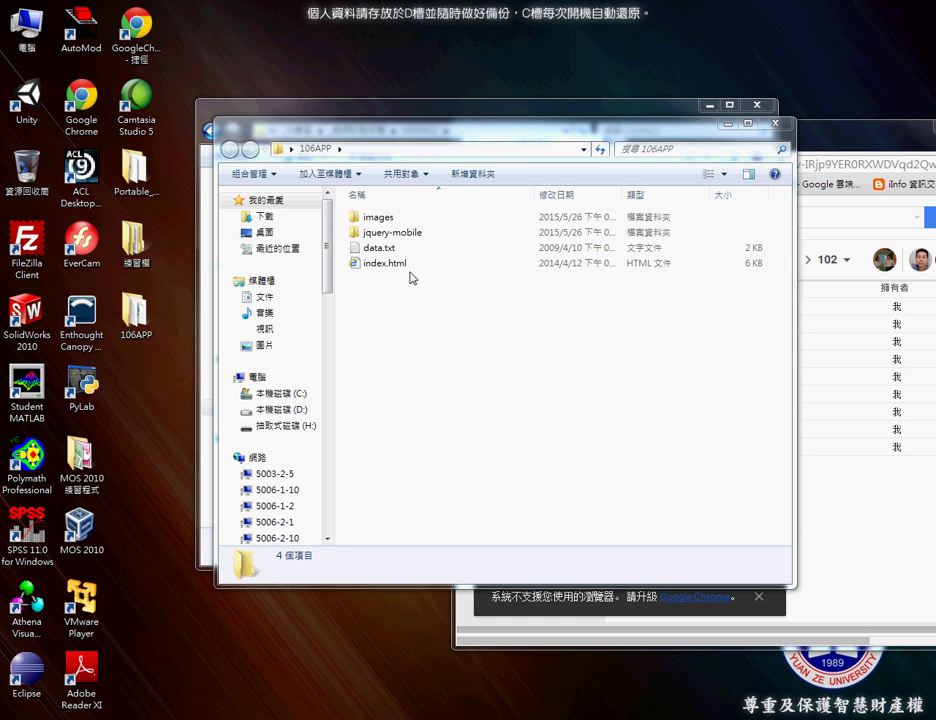
Step: Open the advanced folder view settings and check the option for hiding extensions of known file types
click(254, 173)
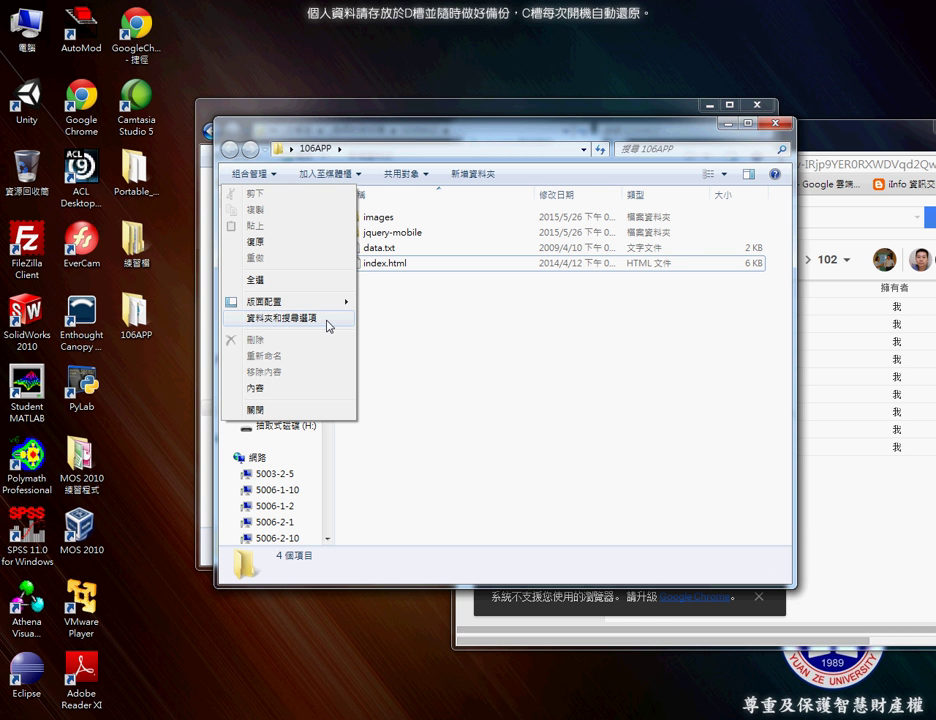
click(329, 325)
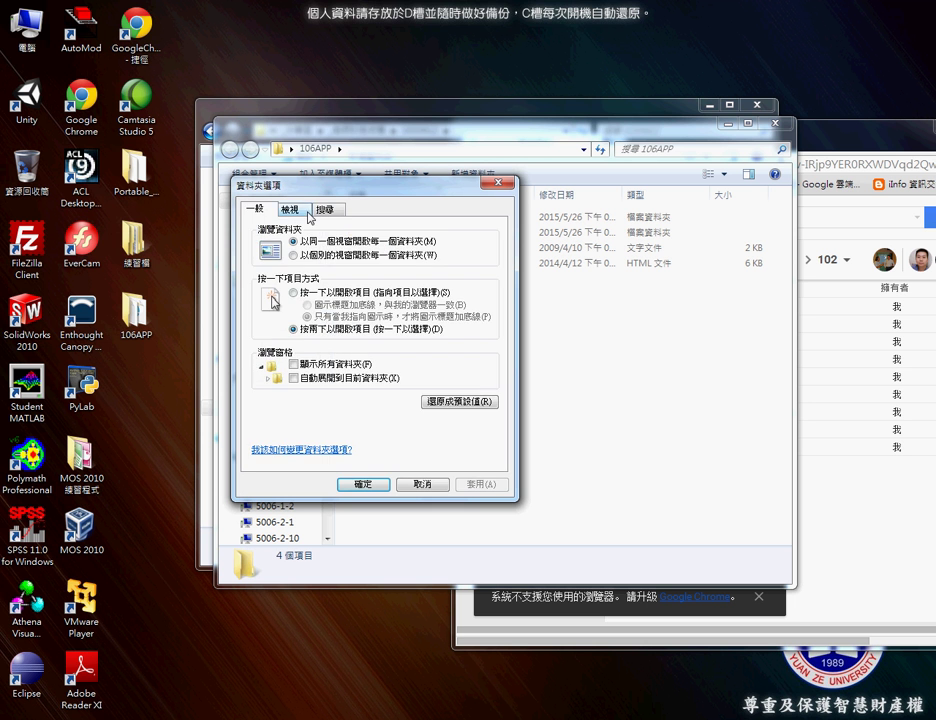
click(289, 209)
scroll(480, 340, down, 5)
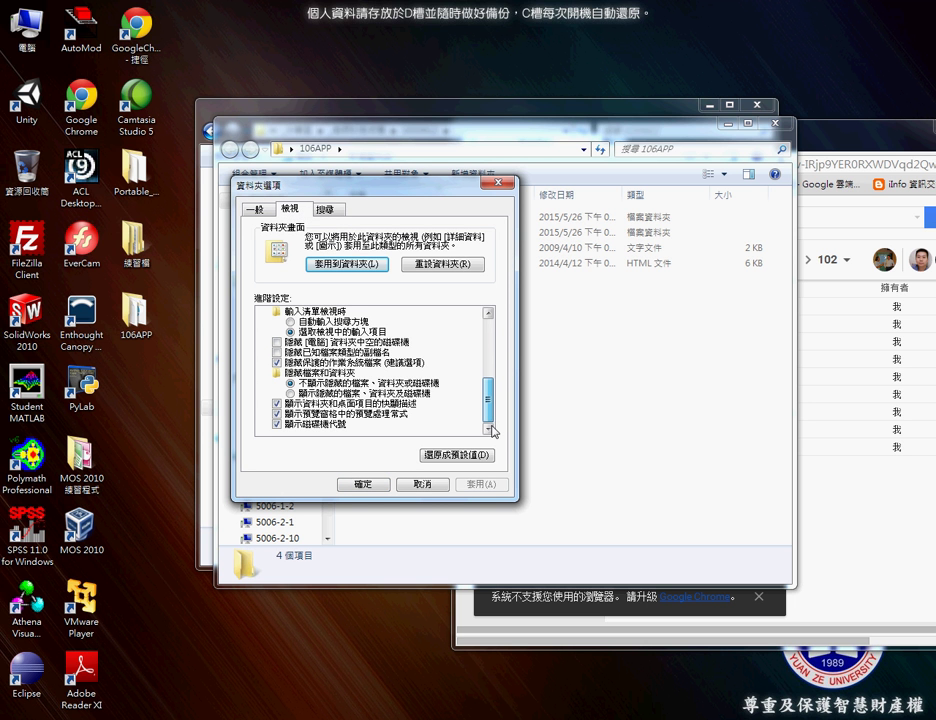